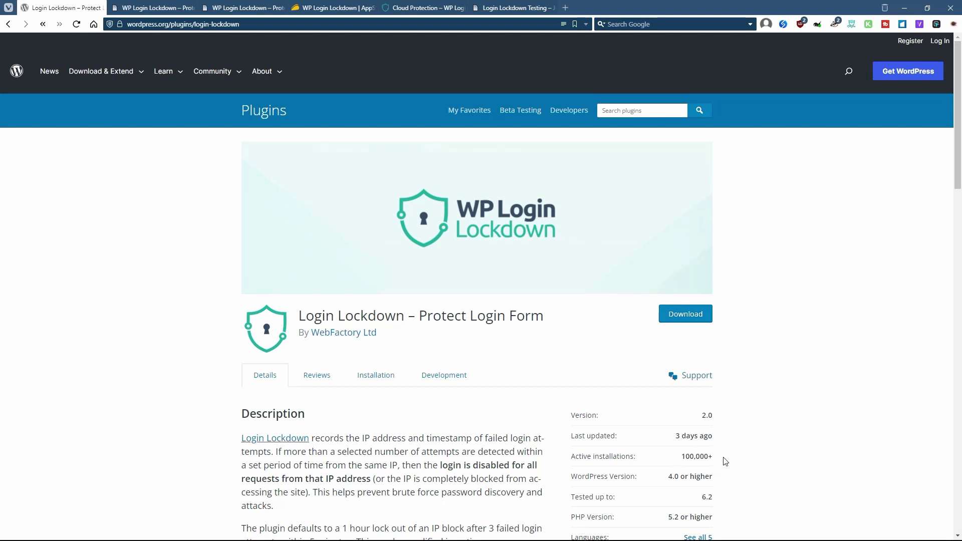
# Scroll through the Login Lockdown plugin listing to read its description and ratings.
pyautogui.scroll(-5, 724, 461)
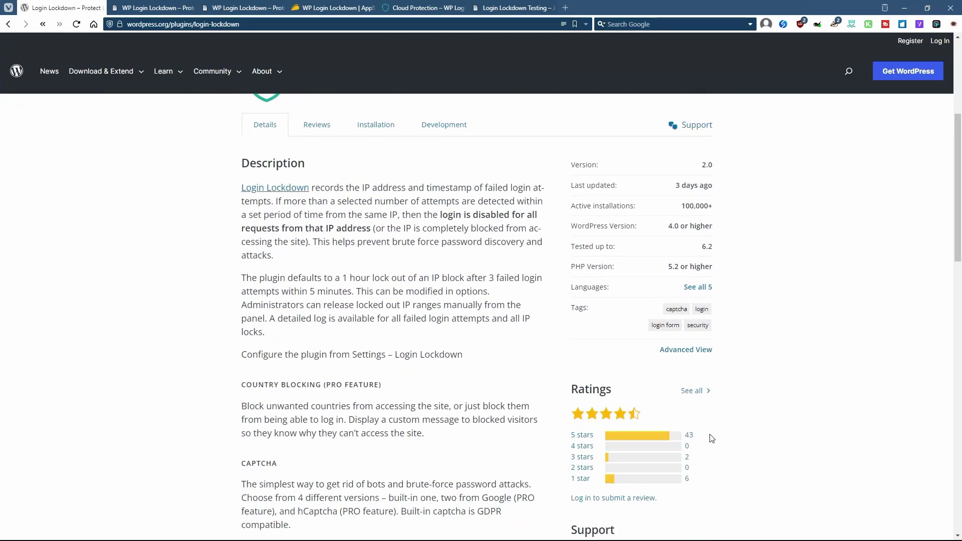
pyautogui.scroll(-2, 711, 438)
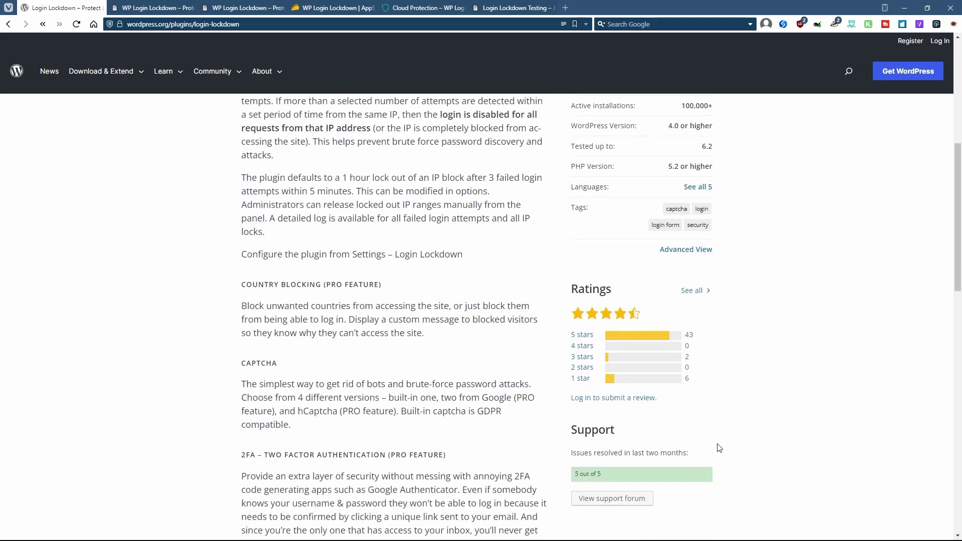
pyautogui.scroll(6, 719, 447)
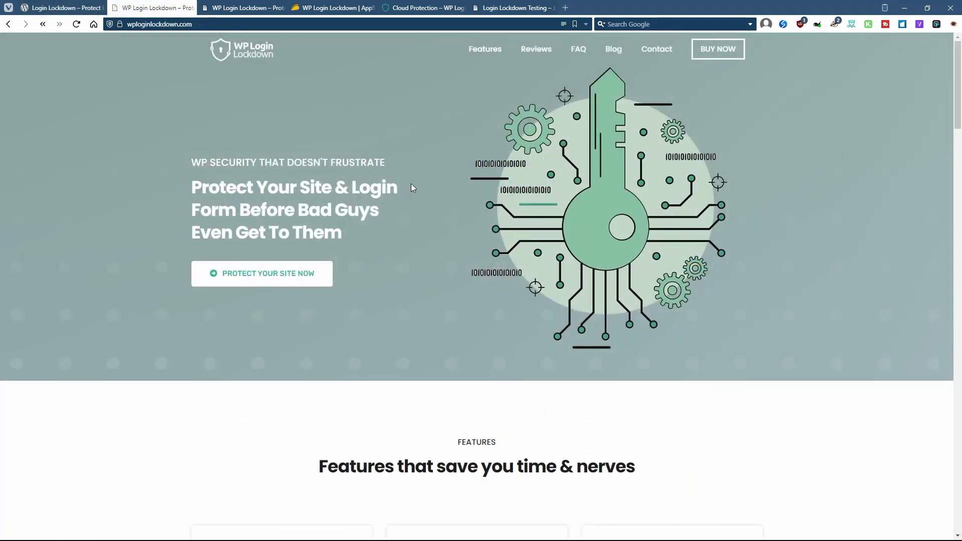
# Scroll wploginlockdown.com down to the discounted lifetime pricing plans, then go to the account dashboard.
pyautogui.scroll(-1, 955, 107)
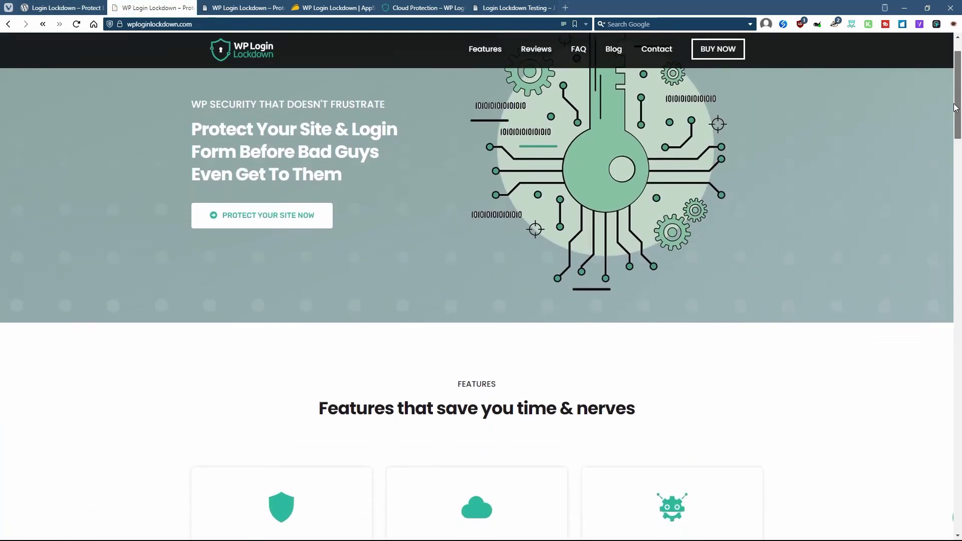
pyautogui.moveTo(955, 107); pyautogui.dragTo(929, 165)
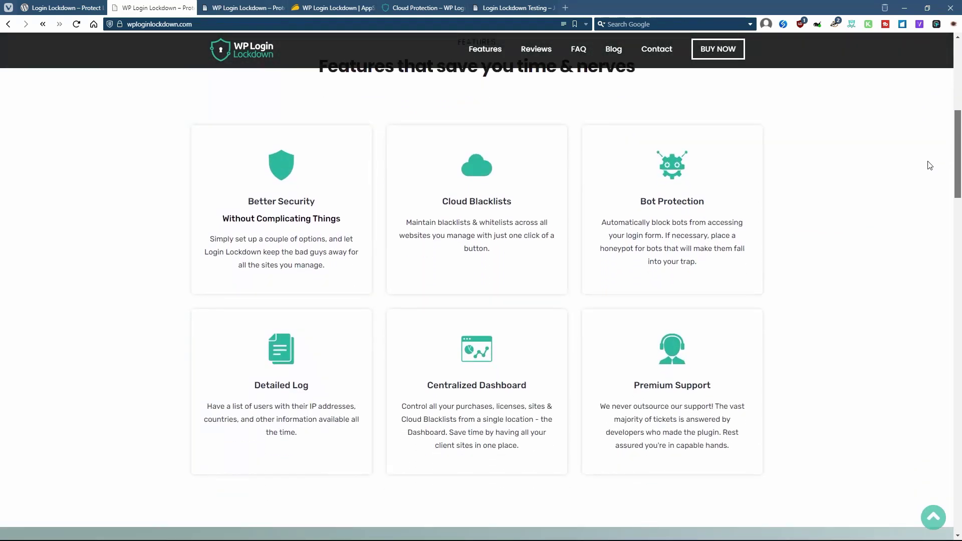
pyautogui.moveTo(929, 165); pyautogui.dragTo(914, 333)
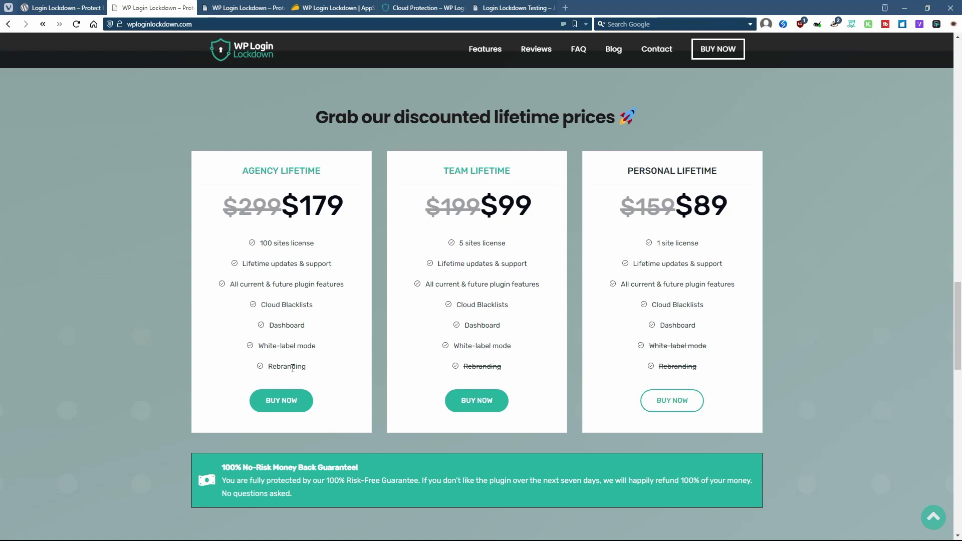
pyautogui.click(411, 8)
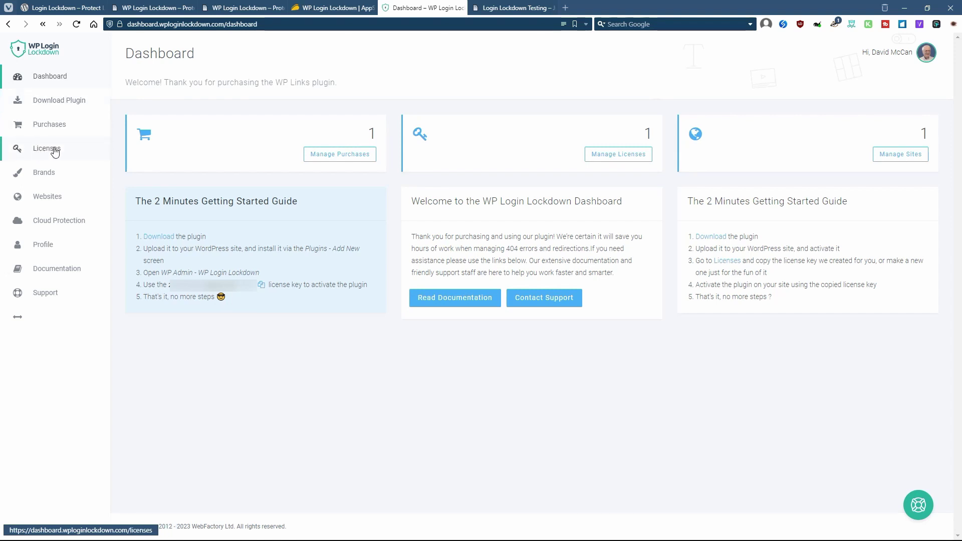
# Browse the dashboard's Brands and Websites pages, glance at Remote Actions, then open Cloud Protection.
pyautogui.click(43, 174)
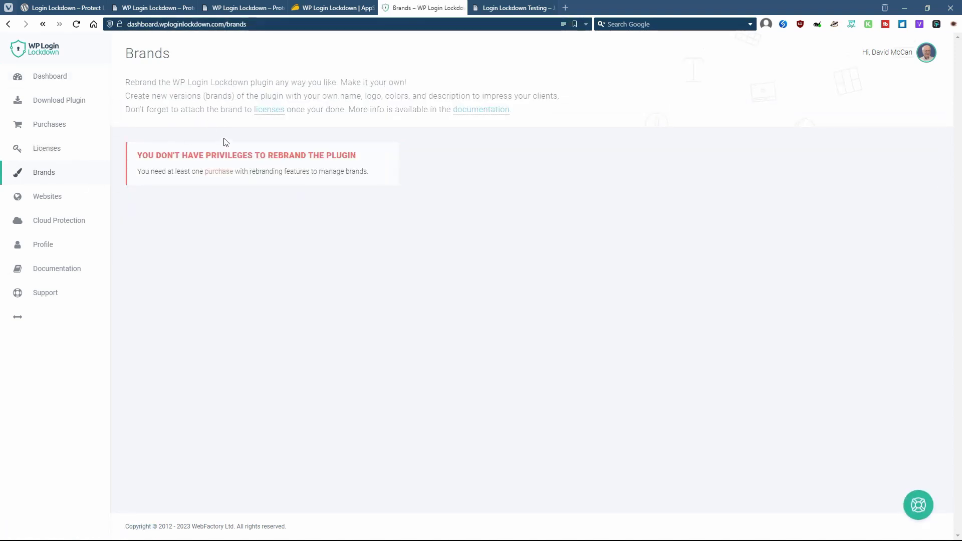
pyautogui.click(48, 198)
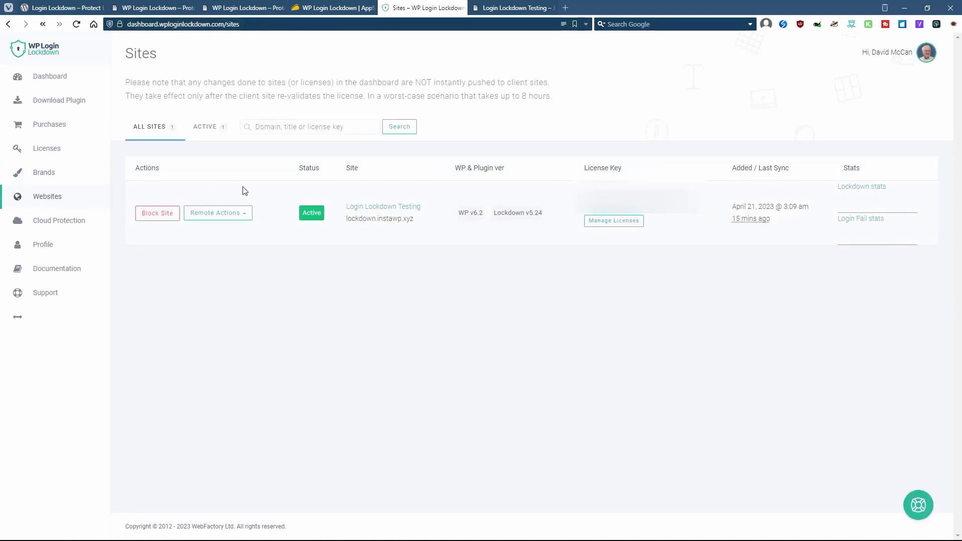
pyautogui.click(245, 214)
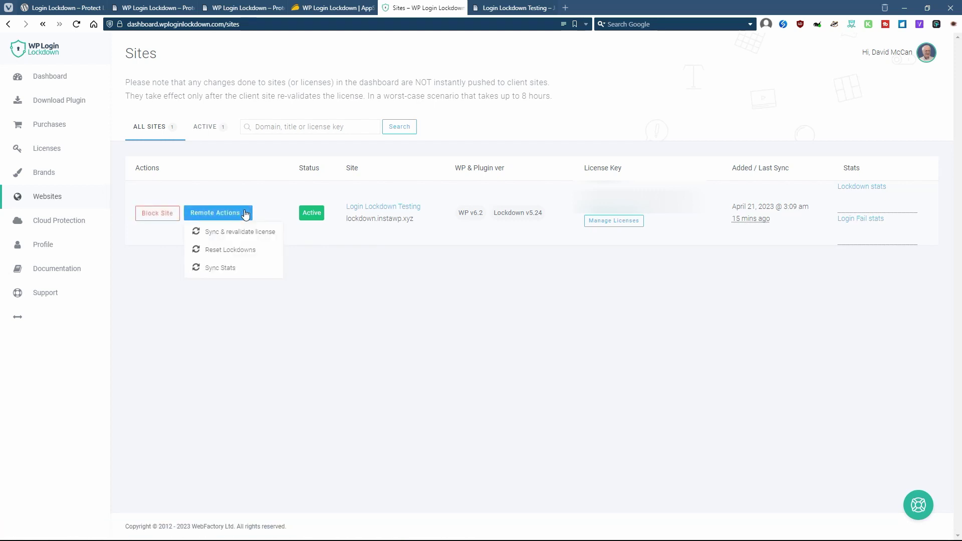
pyautogui.click(287, 191)
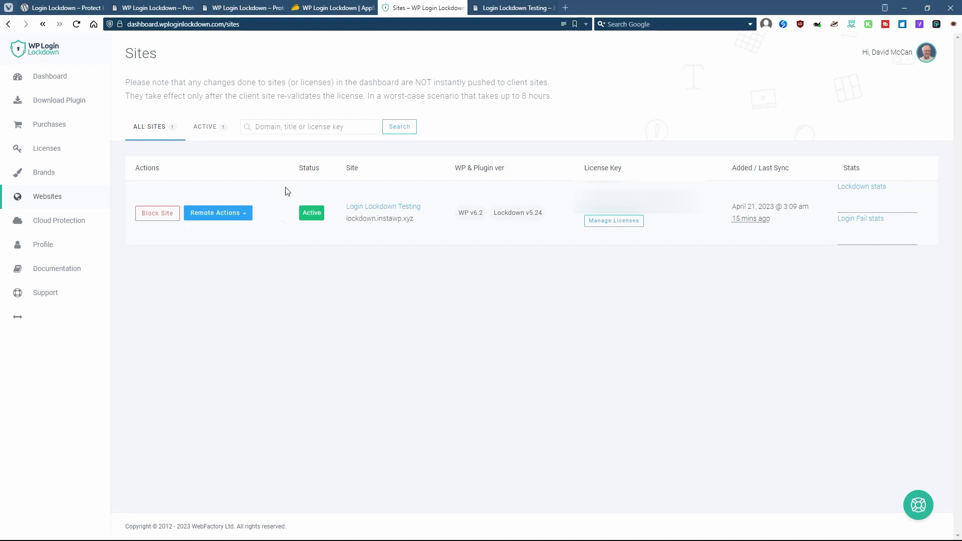
pyautogui.click(82, 222)
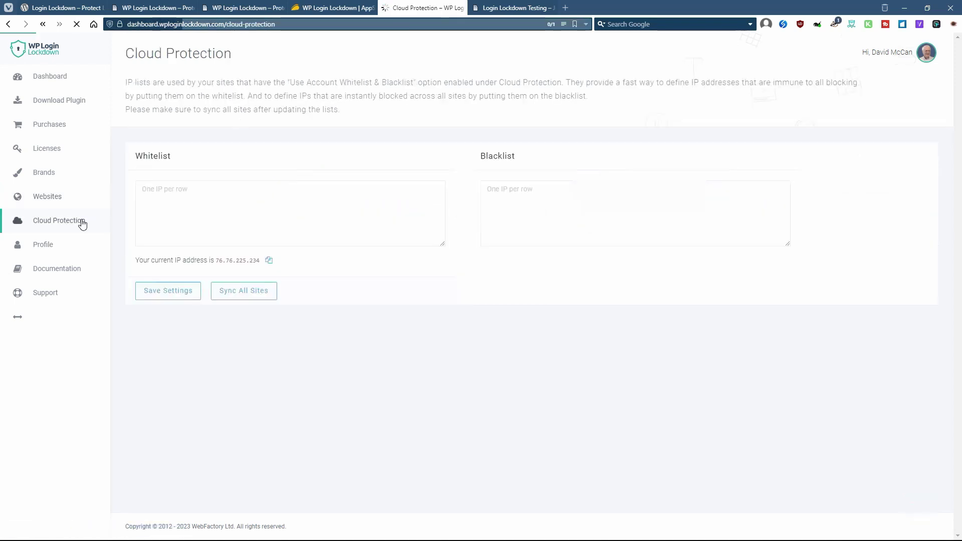
# Inspect the Cloud Protection whitelist field, then move on to the AppSumo deal page.
pyautogui.click(212, 187)
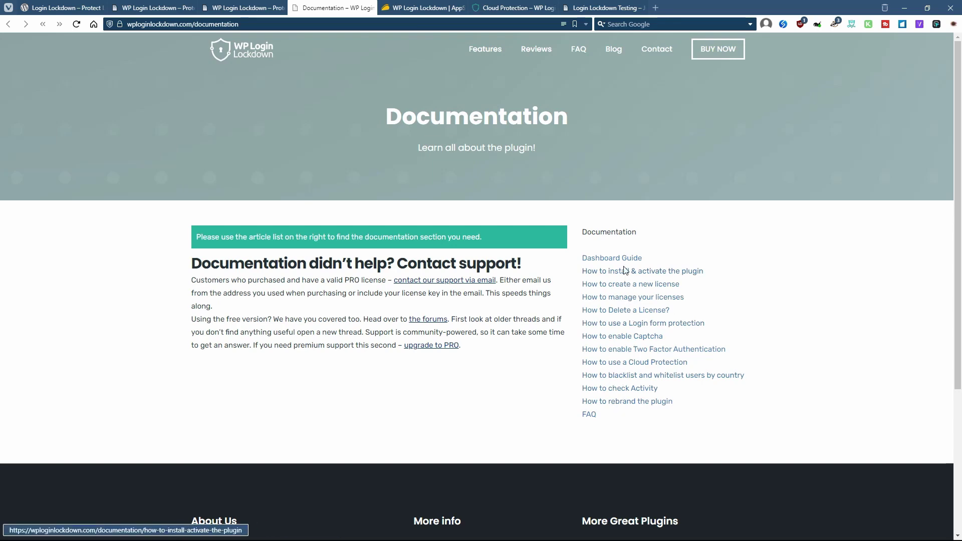
pyautogui.click(408, 8)
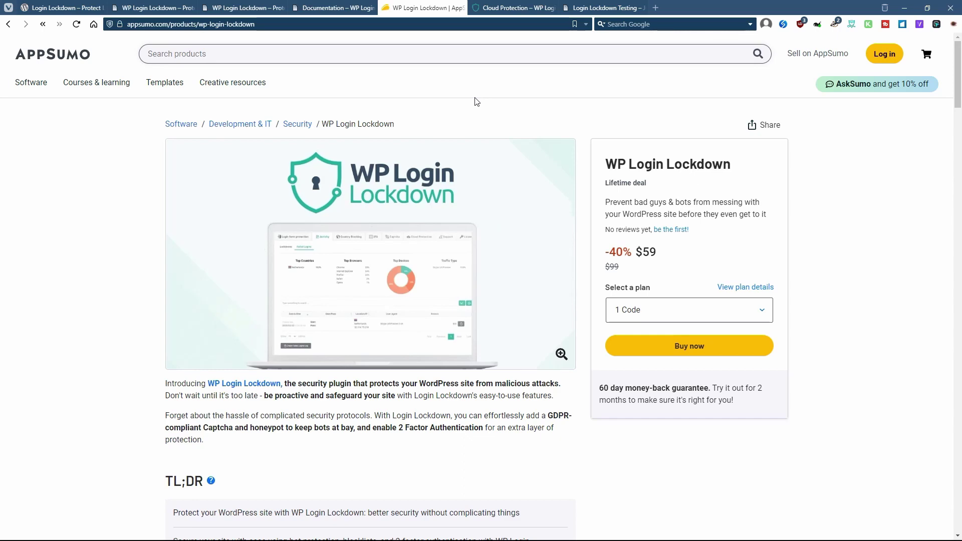
# Jump to the AppSumo deal's three plans ($59, $118, $177), then switch to the test WordPress site.
pyautogui.click(758, 293)
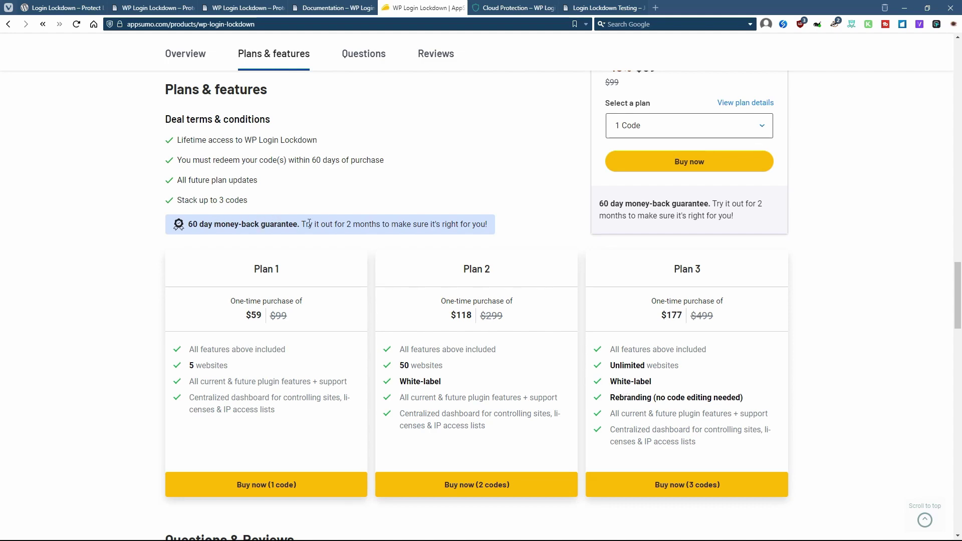
pyautogui.hotkey('ctrl', 'Tab')
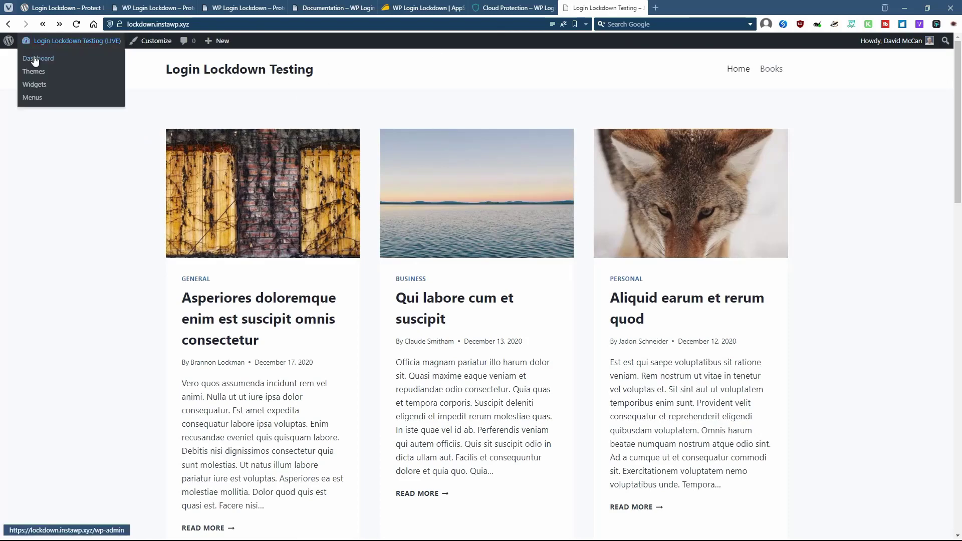
# Go from the site front page to the admin Plugins list and open Login Lockdown PRO's settings.
pyautogui.click(35, 59)
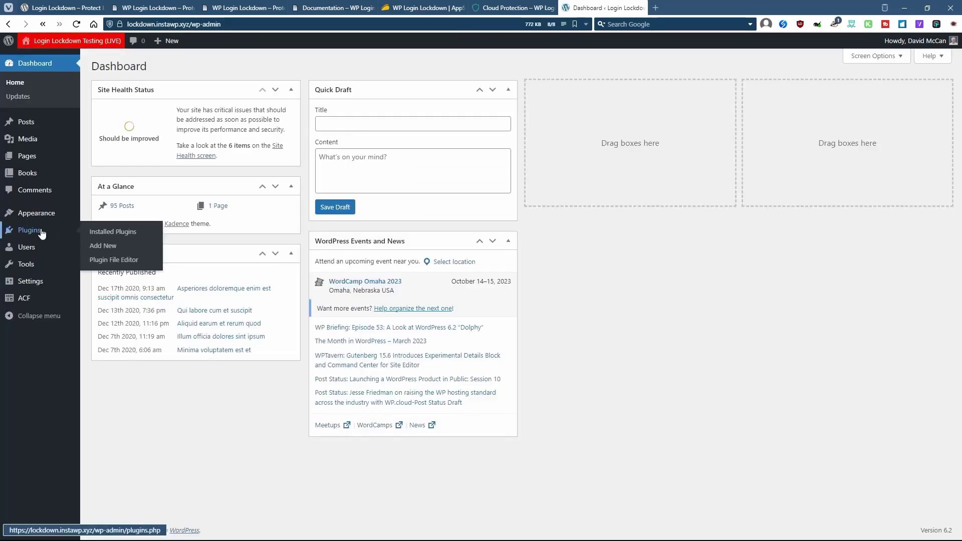
pyautogui.click(41, 231)
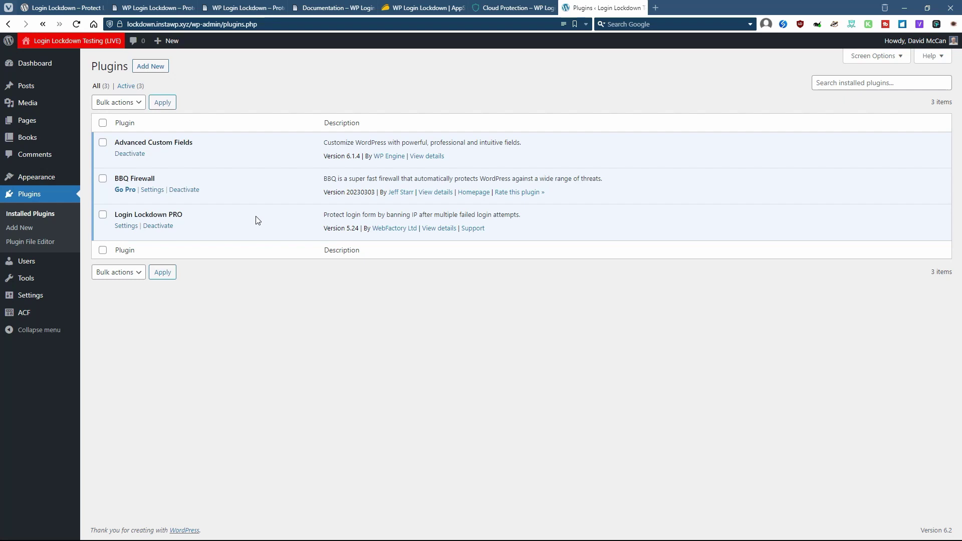
pyautogui.moveTo(50, 296)
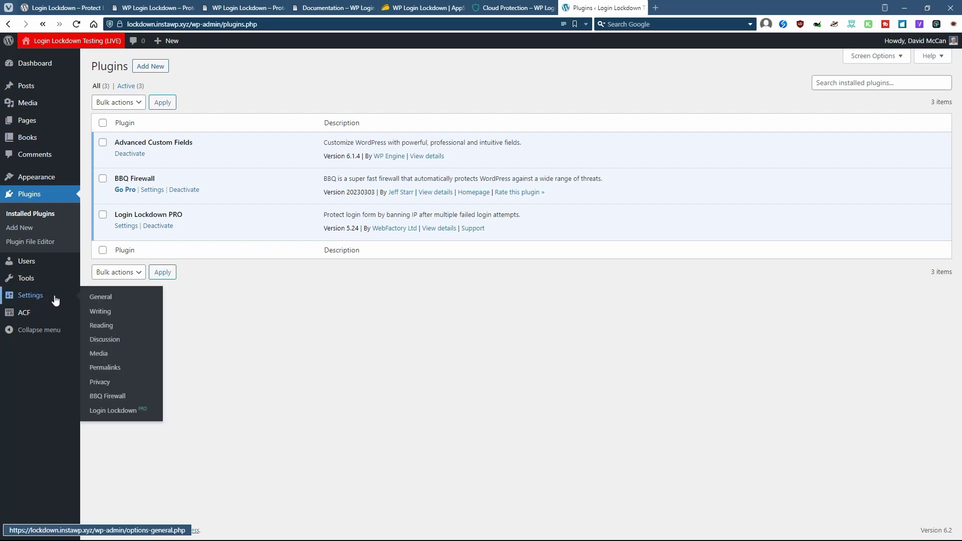
pyautogui.click(113, 411)
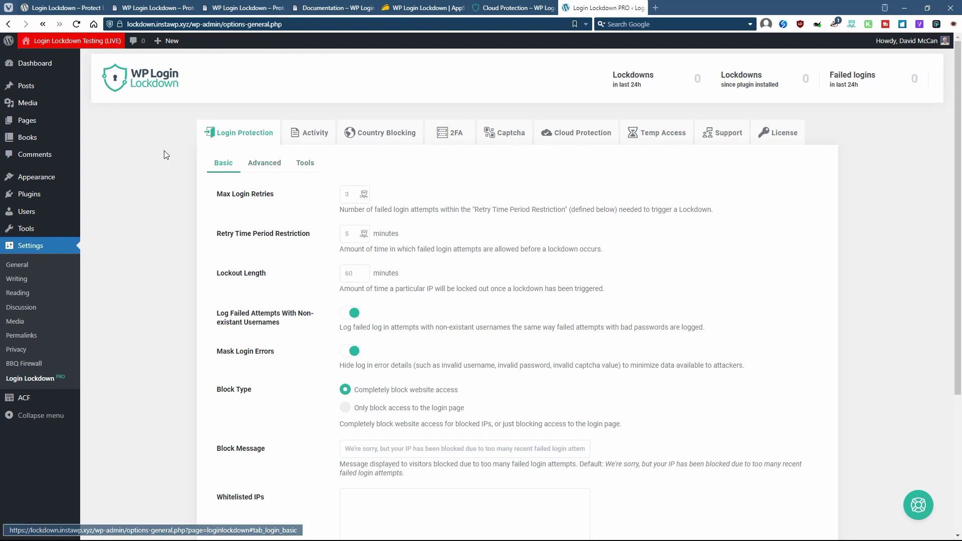
pyautogui.scroll(-1, 165, 154)
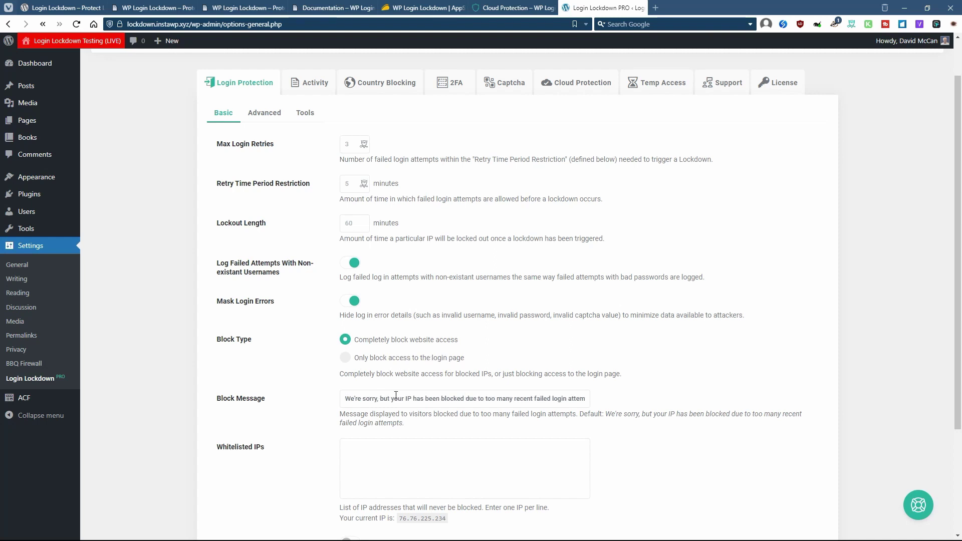
pyautogui.scroll(-1, 382, 455)
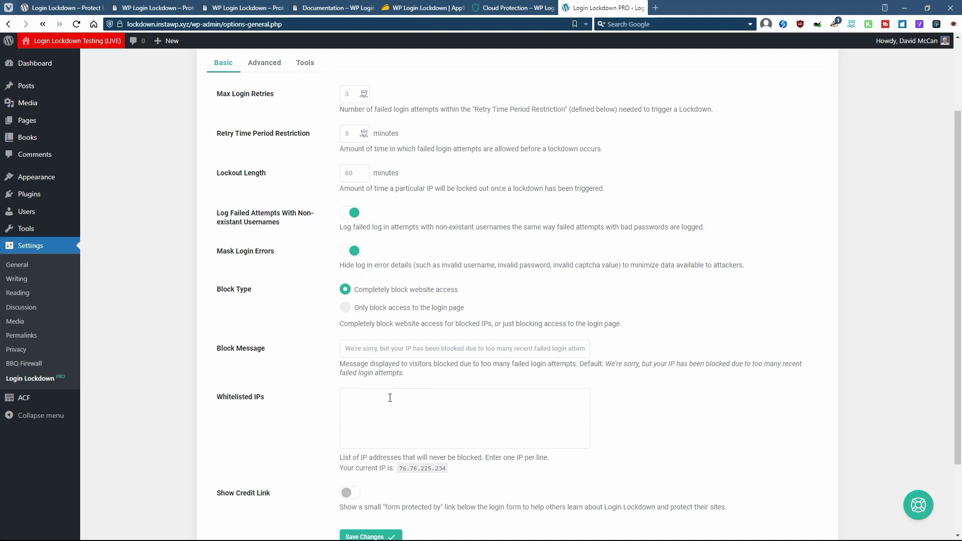
pyautogui.scroll(-2, 390, 397)
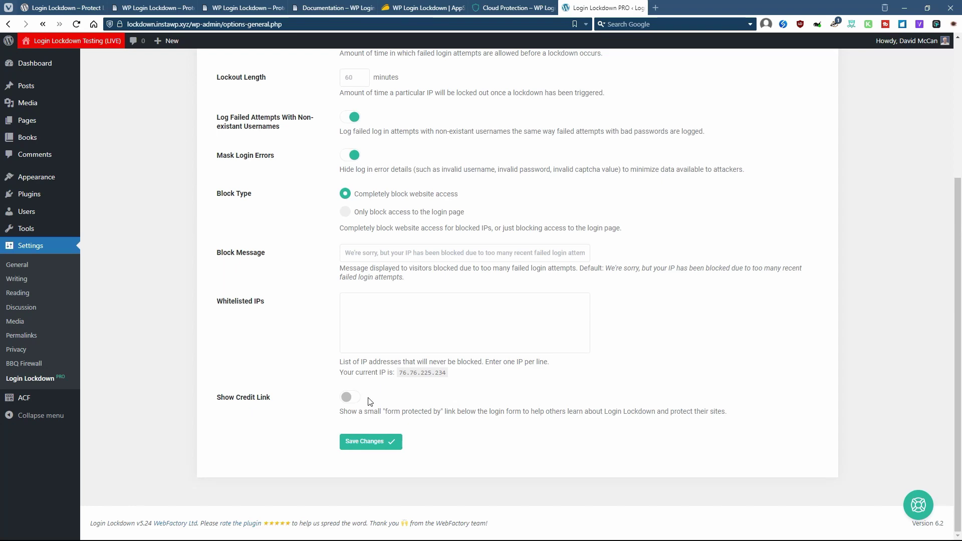
pyautogui.scroll(5, 370, 401)
# Enable anonymous activity logging, bot blocking, non-existing username blocking and the honeypot, then save.
pyautogui.click(262, 161)
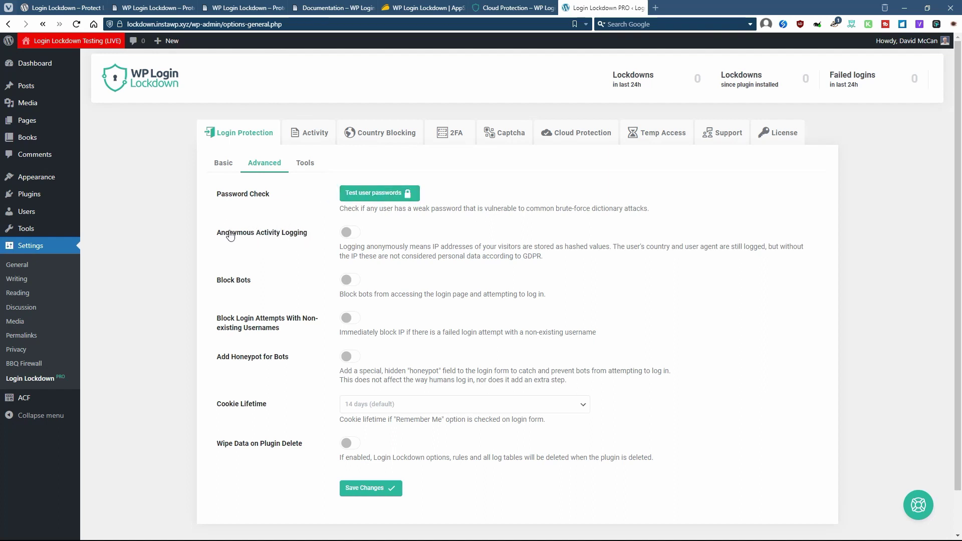
pyautogui.click(358, 234)
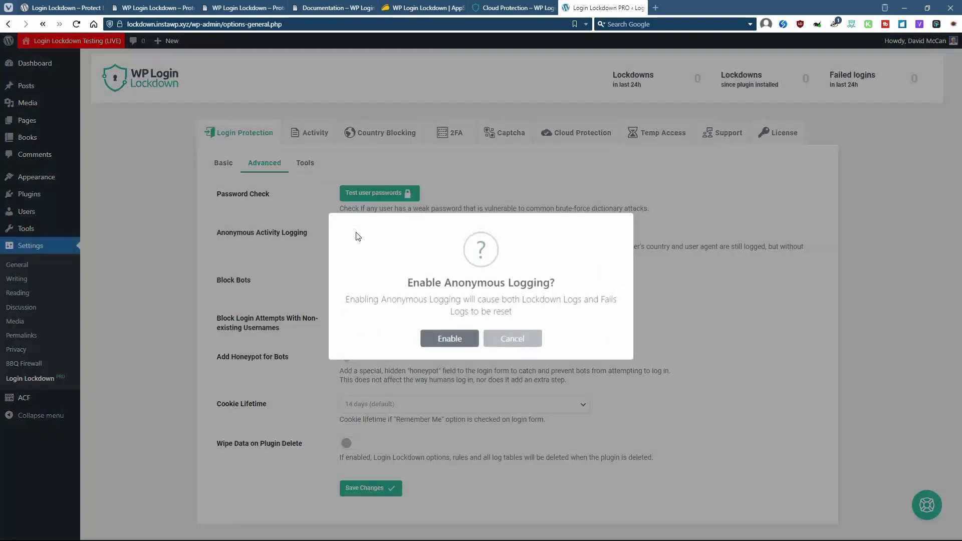
pyautogui.click(447, 340)
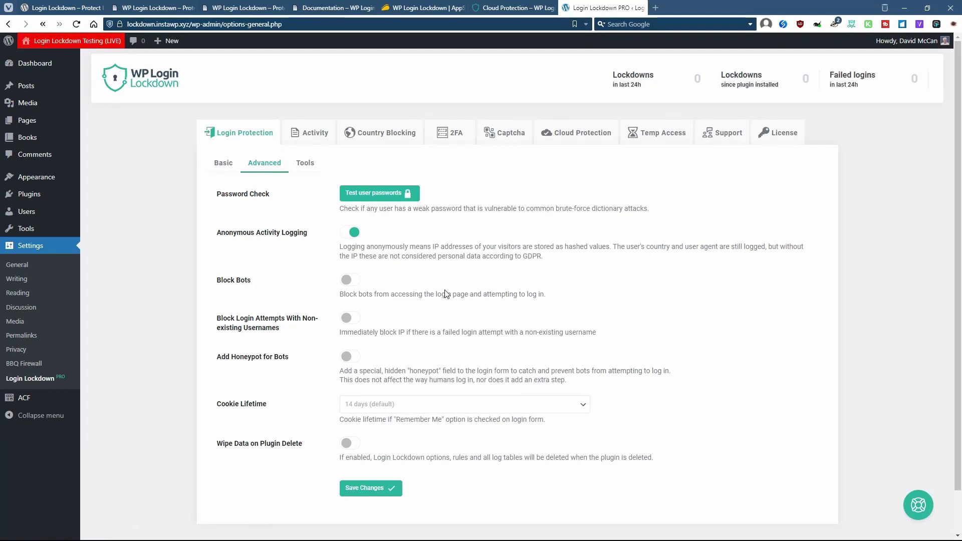
pyautogui.click(352, 280)
pyautogui.click(352, 320)
pyautogui.click(360, 358)
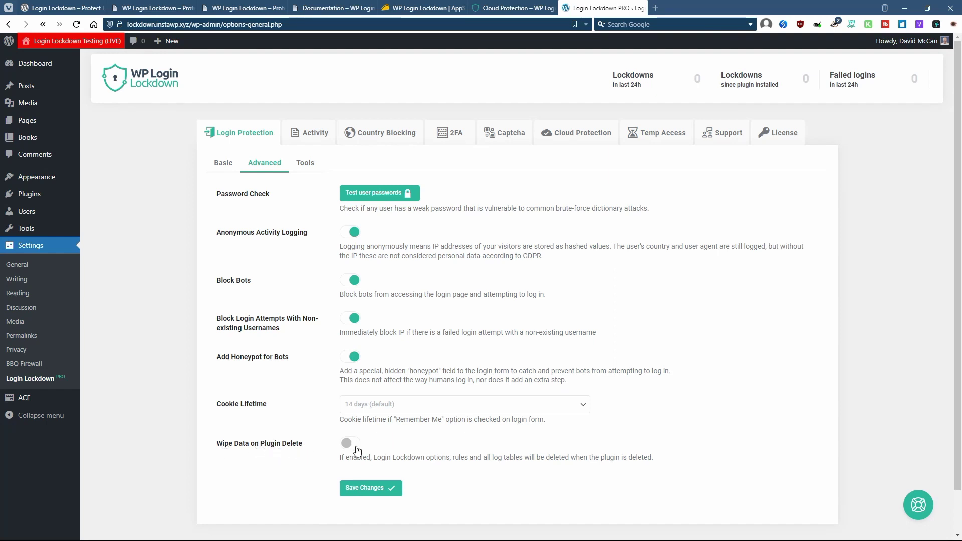
pyautogui.click(366, 489)
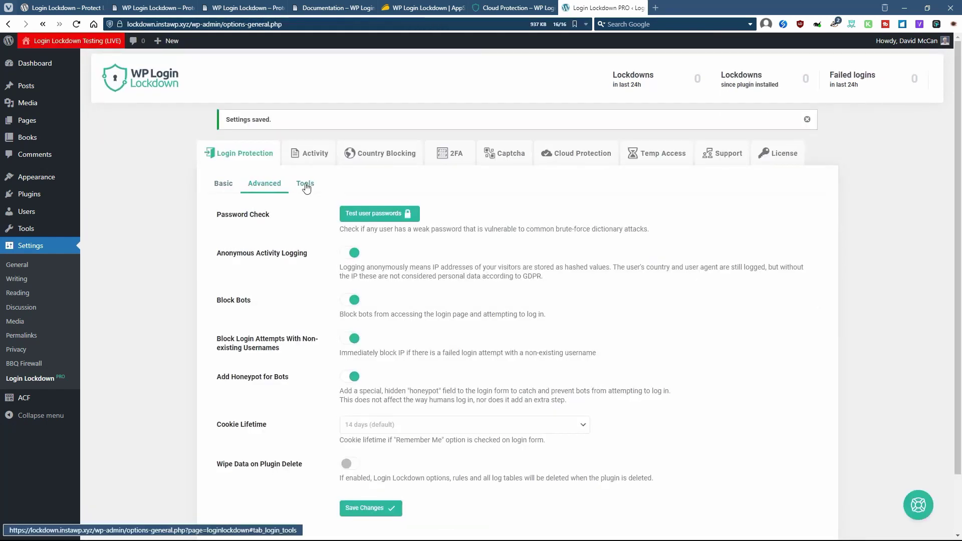
pyautogui.click(306, 187)
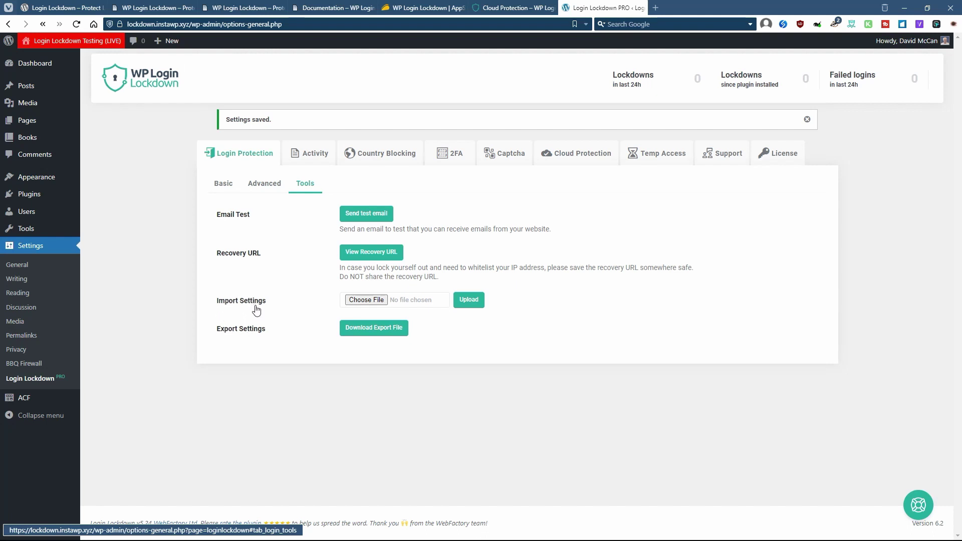
# Review the email test, recovery URL and import/export tools, then move to the Activity log.
pyautogui.click(309, 154)
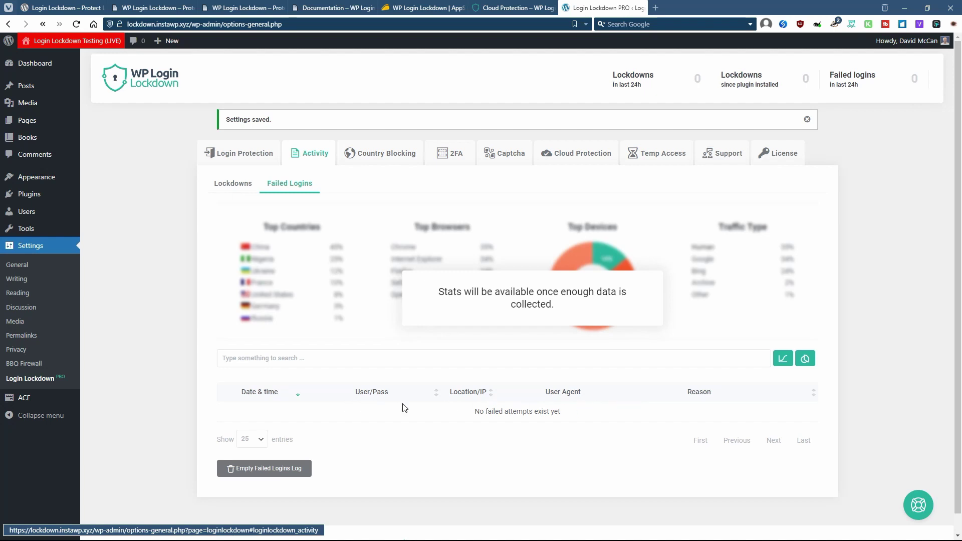
# Check the empty Failed Logins log, then move on to Country Blocking.
pyautogui.click(383, 157)
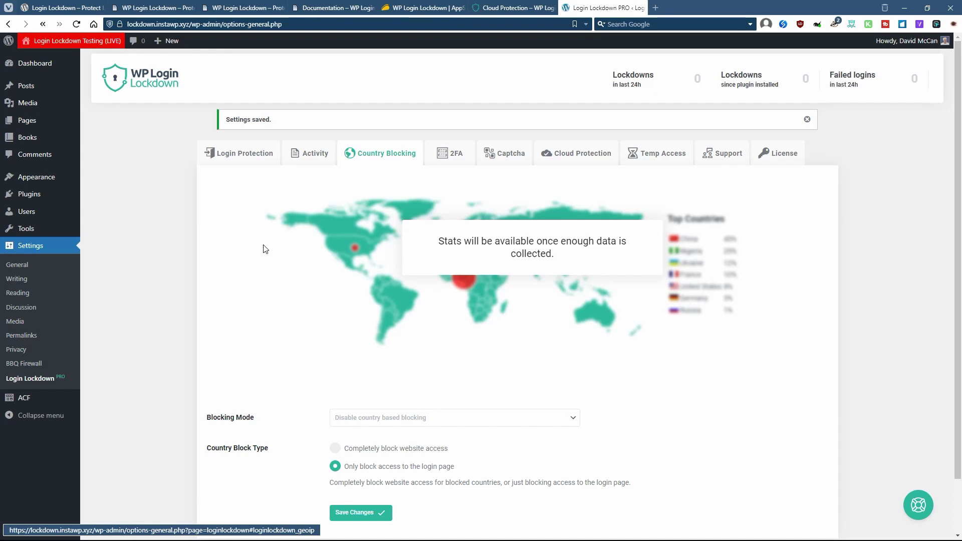
# View the Country Blocking mode options without changing them, then go to the 2FA settings.
pyautogui.click(467, 419)
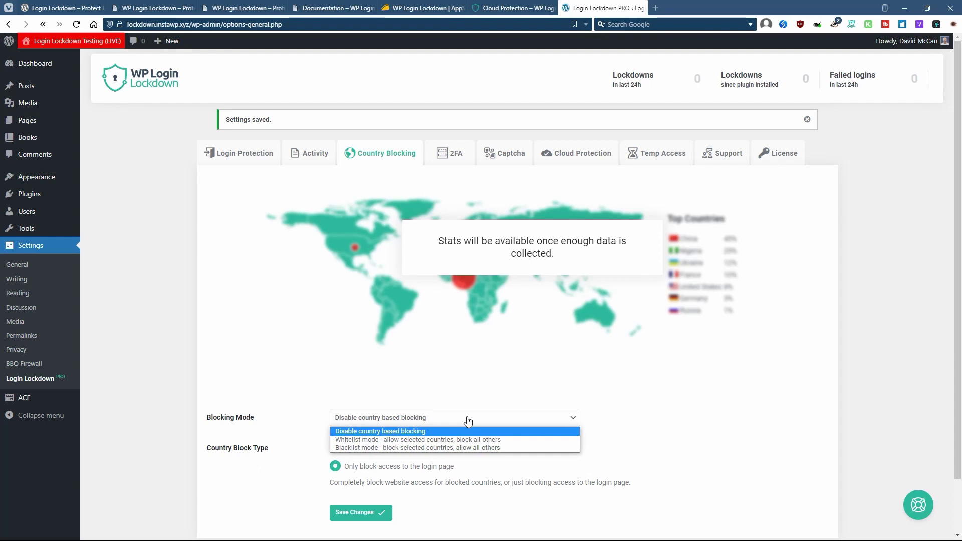
pyautogui.click(468, 420)
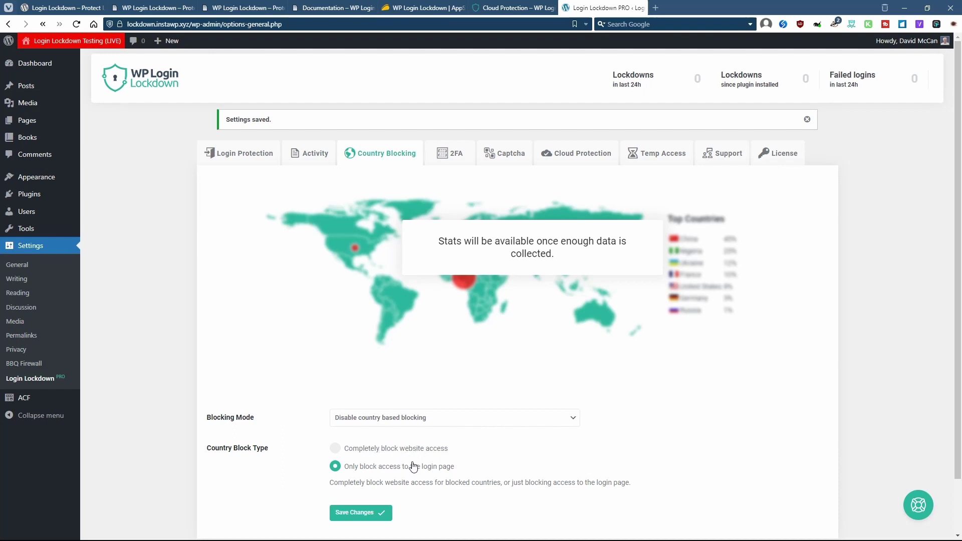
pyautogui.click(452, 153)
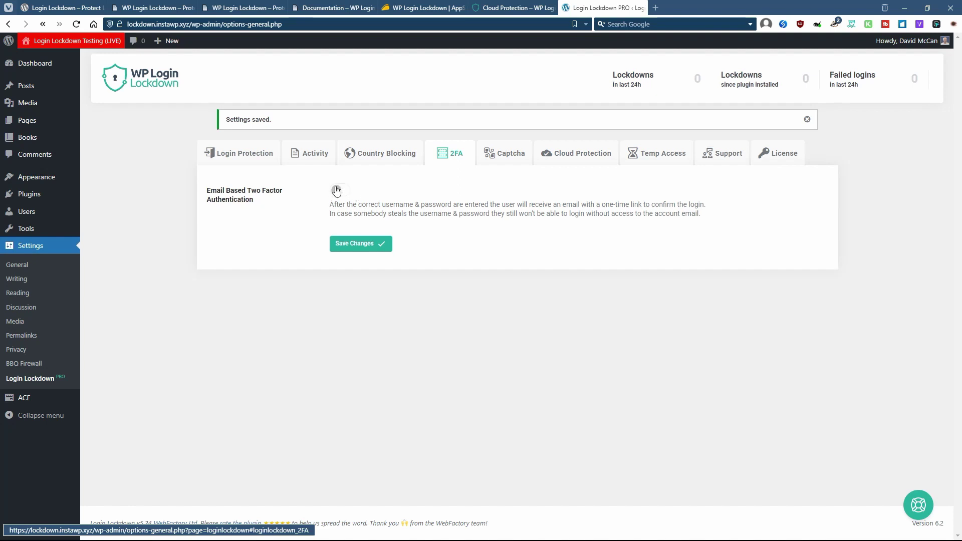
# Open Login Lockdown PRO's Captcha tab, showing captcha disabled and five options up to hCaptcha.
pyautogui.click(504, 154)
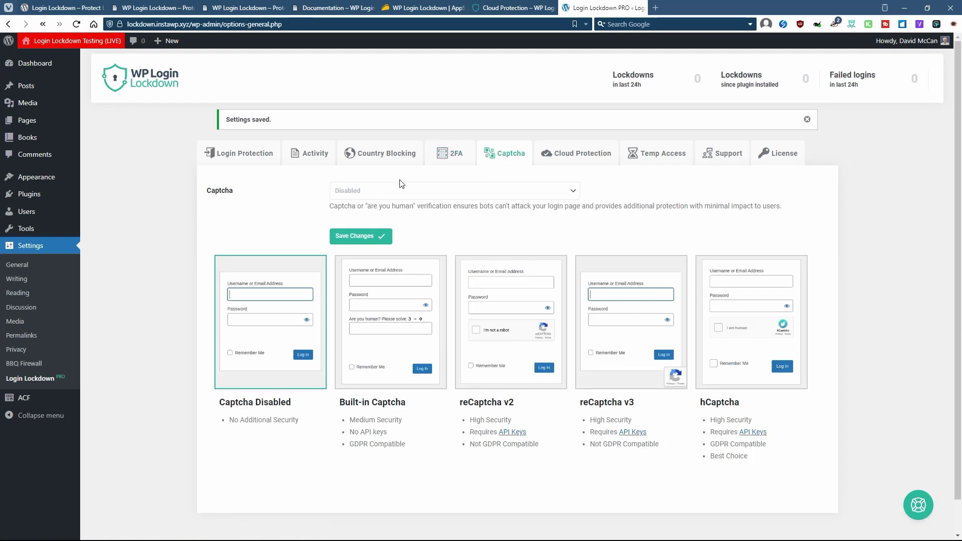
# Browse the captcha type list, leave it on Disabled, and go to Cloud Protection.
pyautogui.click(415, 194)
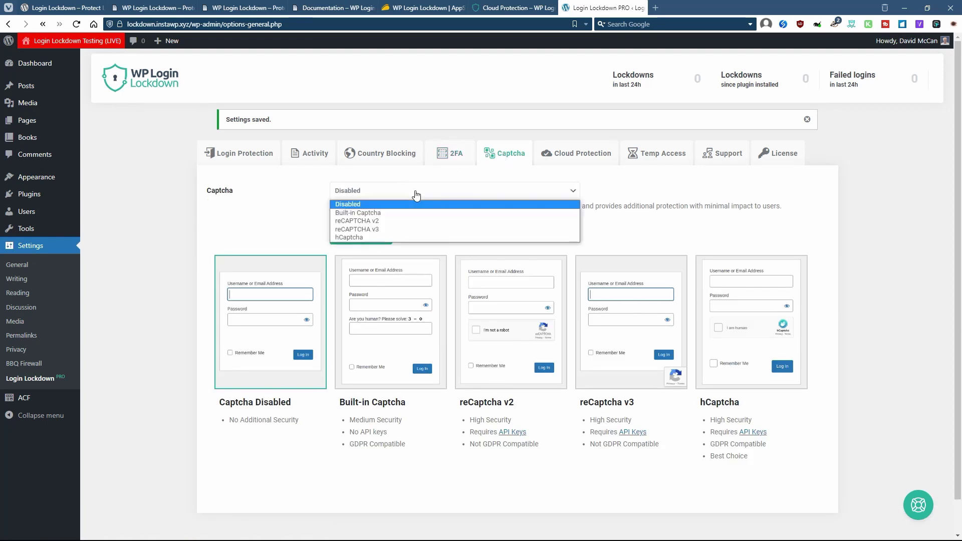
pyautogui.click(281, 355)
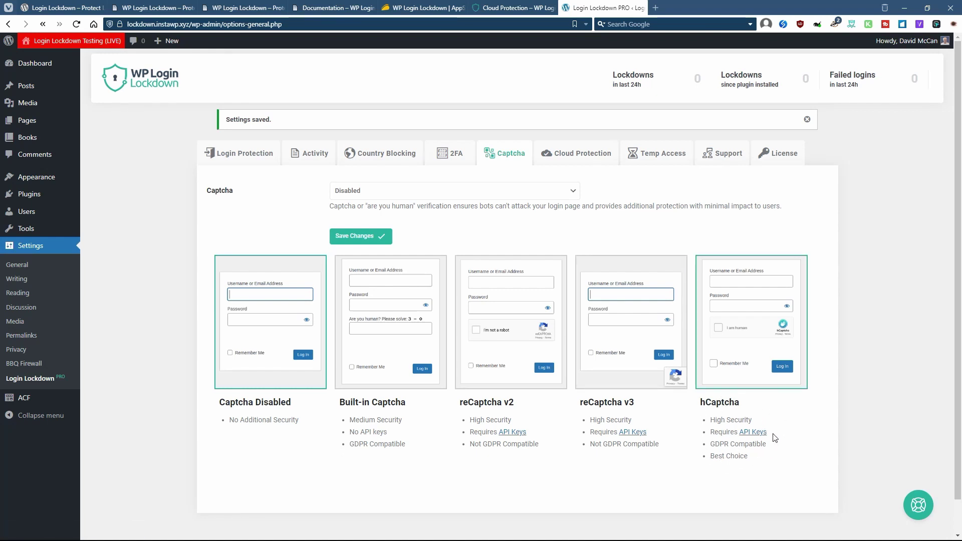
pyautogui.click(576, 154)
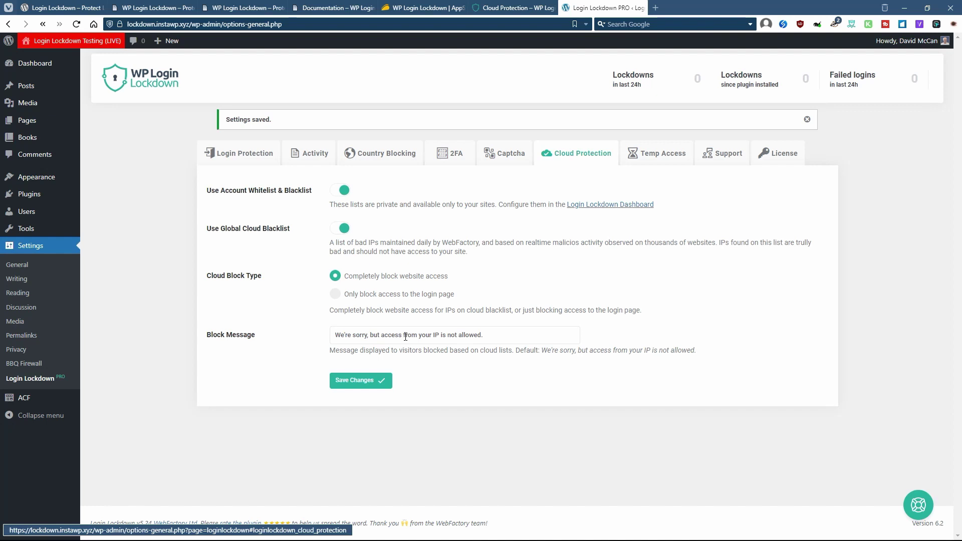
# Switch to the Temp Access tab, where no temporary access links exist yet.
pyautogui.click(640, 159)
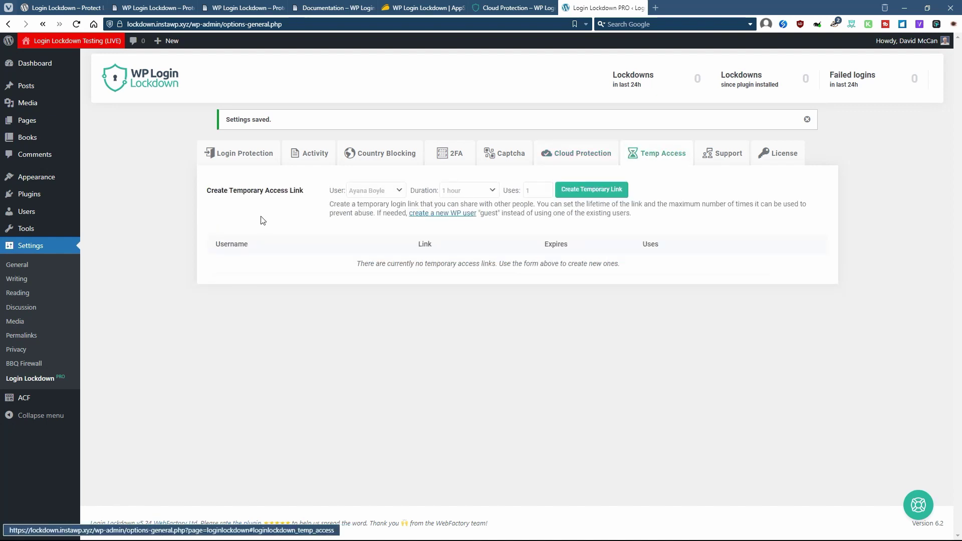
pyautogui.click(399, 191)
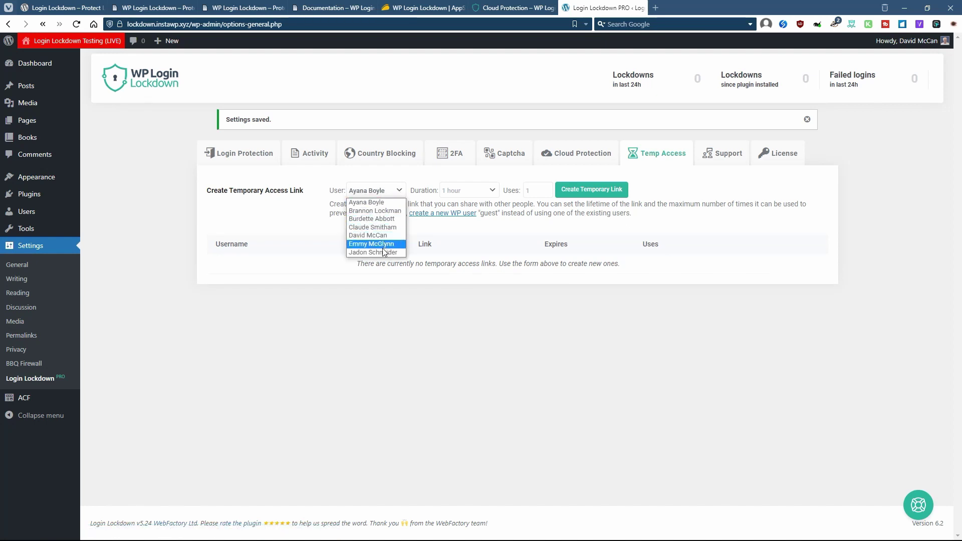
pyautogui.click(384, 202)
pyautogui.click(592, 191)
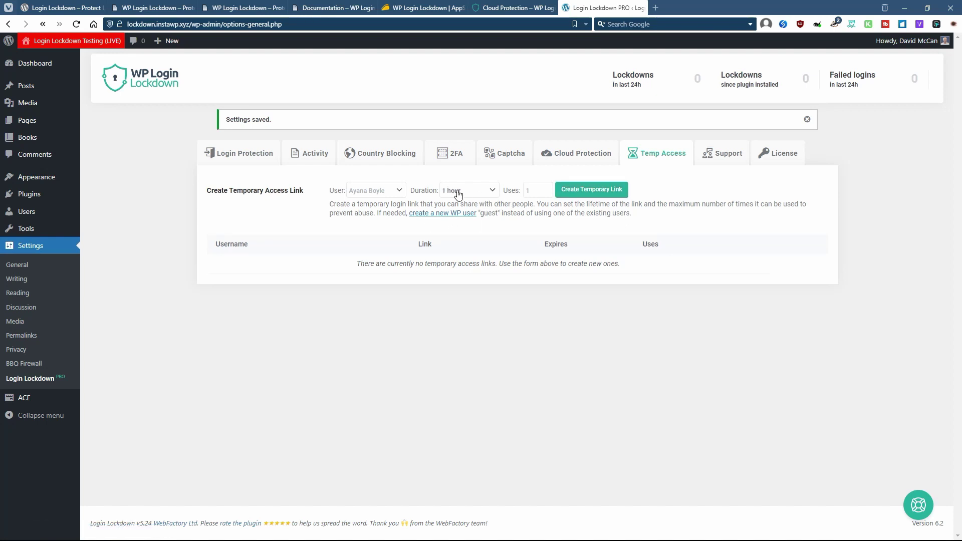
pyautogui.click(492, 192)
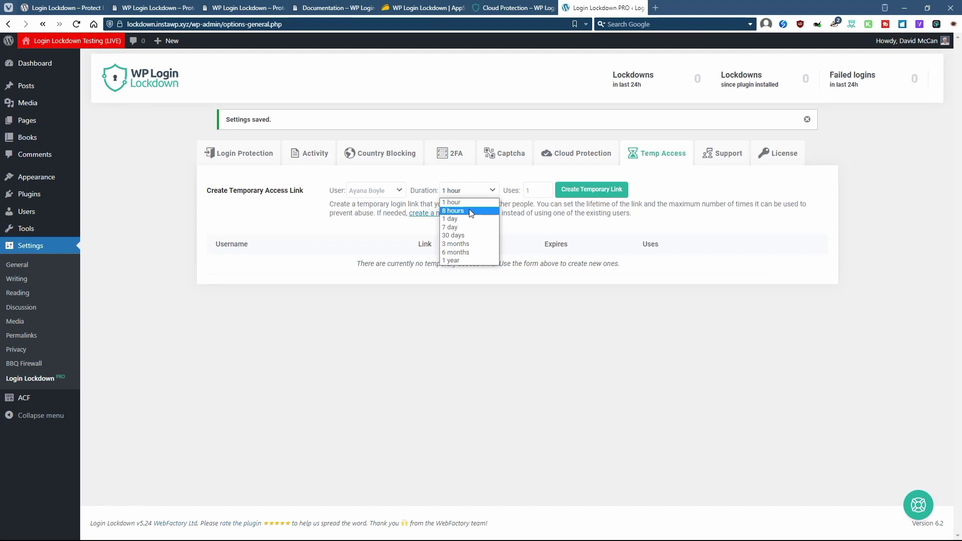
pyautogui.click(720, 156)
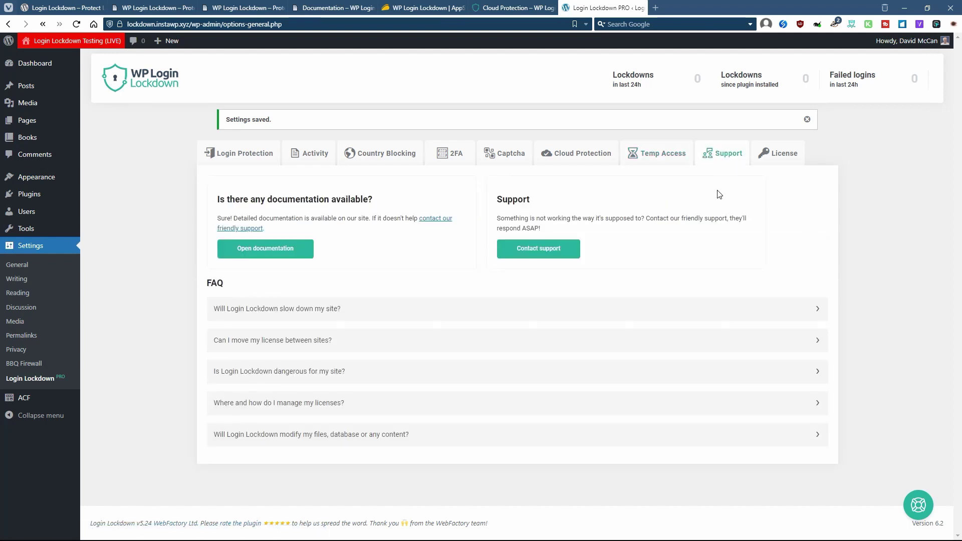